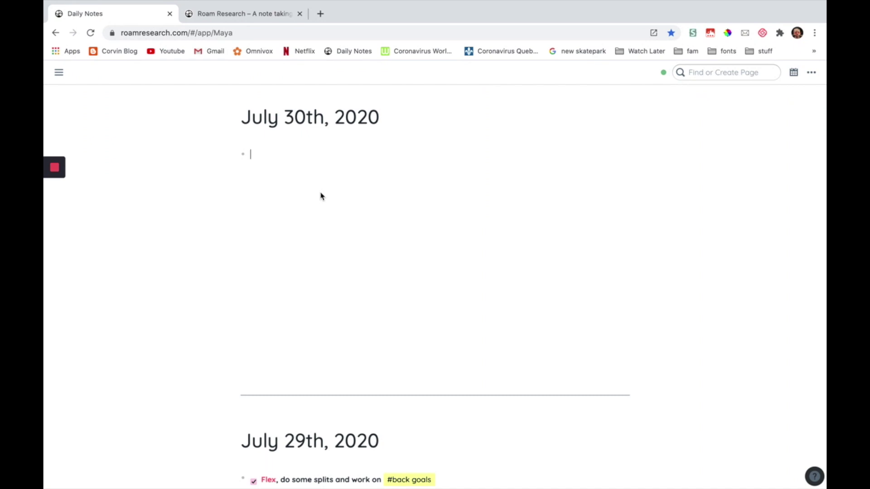
# Copy the 'Code (use Stylus):' block from the Custom CSS footnotes page, then return to Daily Notes.
pyautogui.click(235, 19)
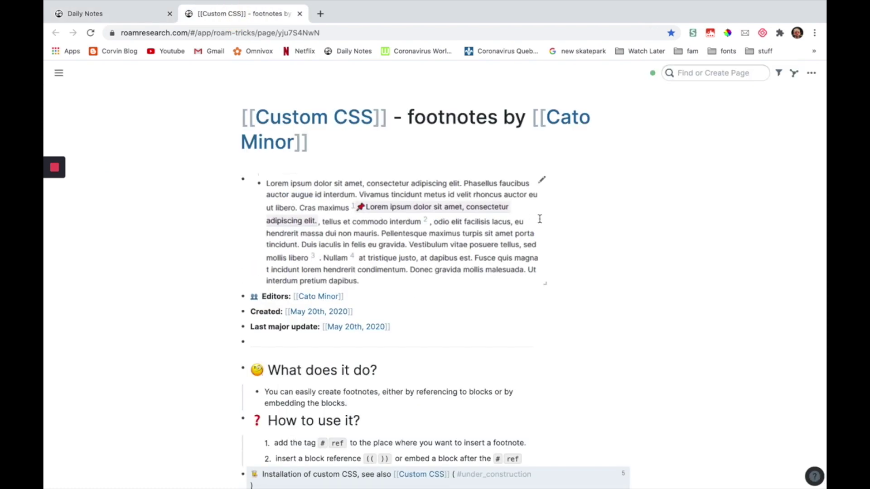
pyautogui.click(59, 73)
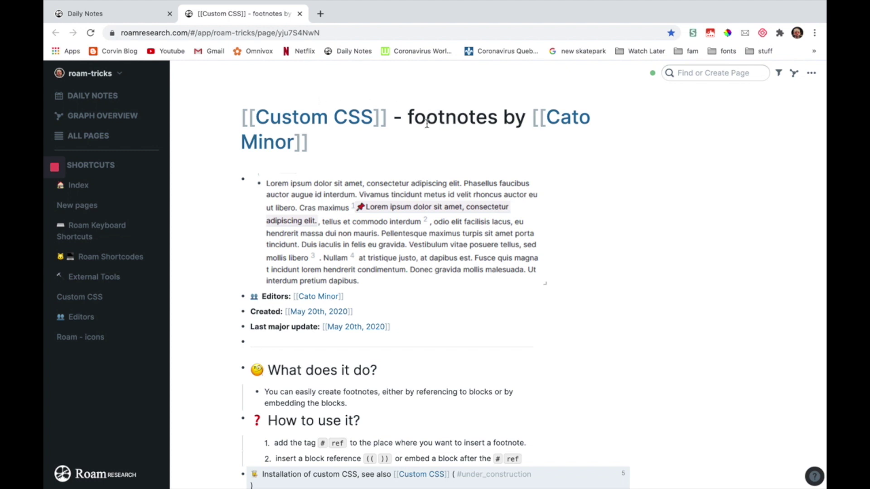
pyautogui.scroll(-7, 619, 195)
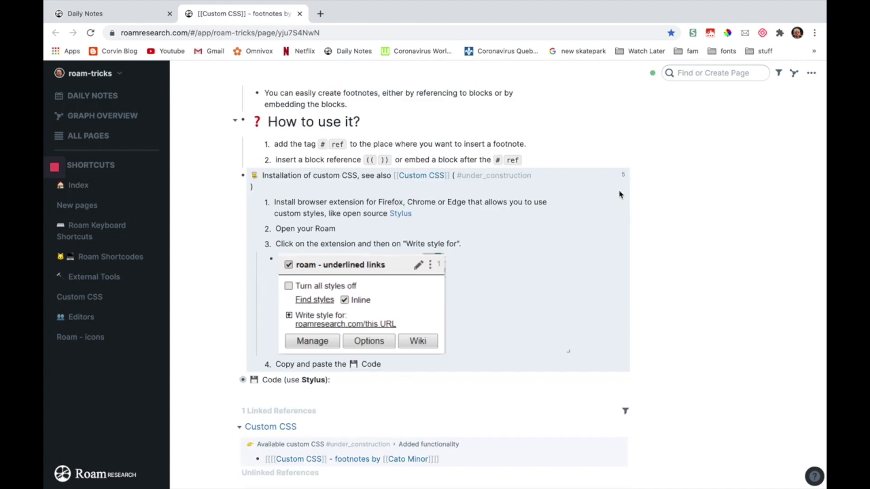
pyautogui.scroll(-1, 620, 195)
pyautogui.click(338, 325)
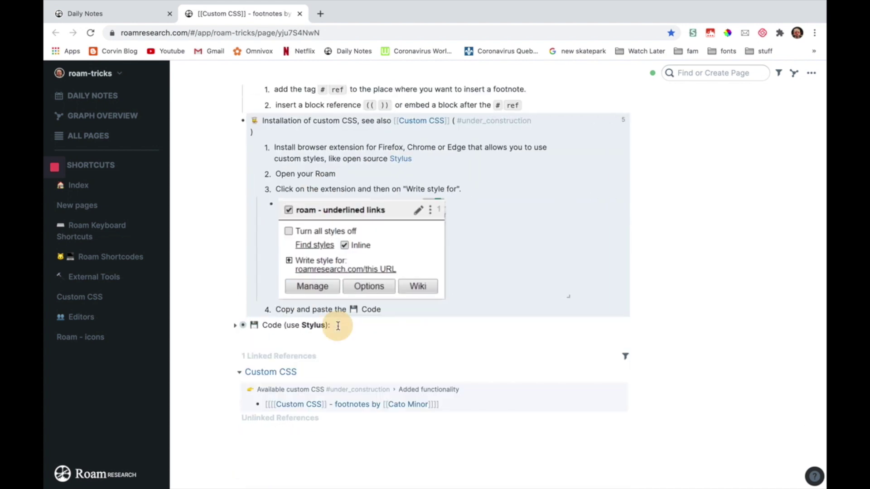
pyautogui.moveTo(338, 326); pyautogui.dragTo(340, 347)
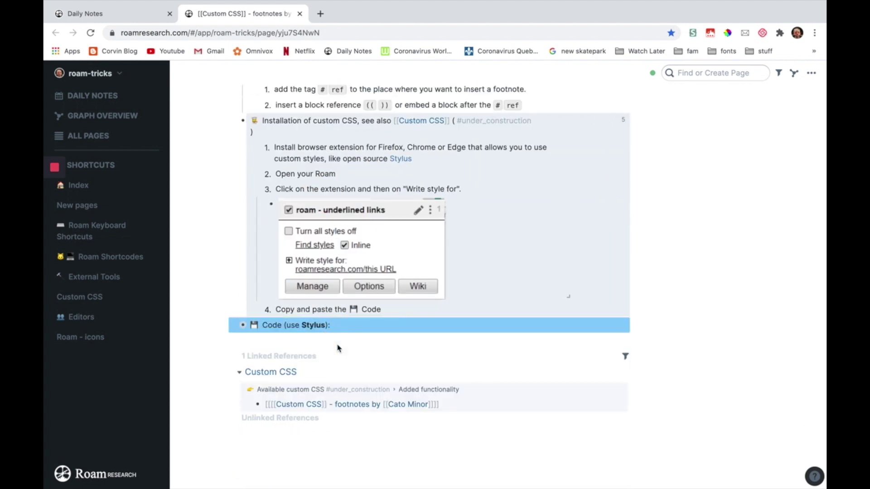
pyautogui.click(108, 9)
# Open the roam/css page in the right sidebar beside the daily notes.
pyautogui.click(366, 186)
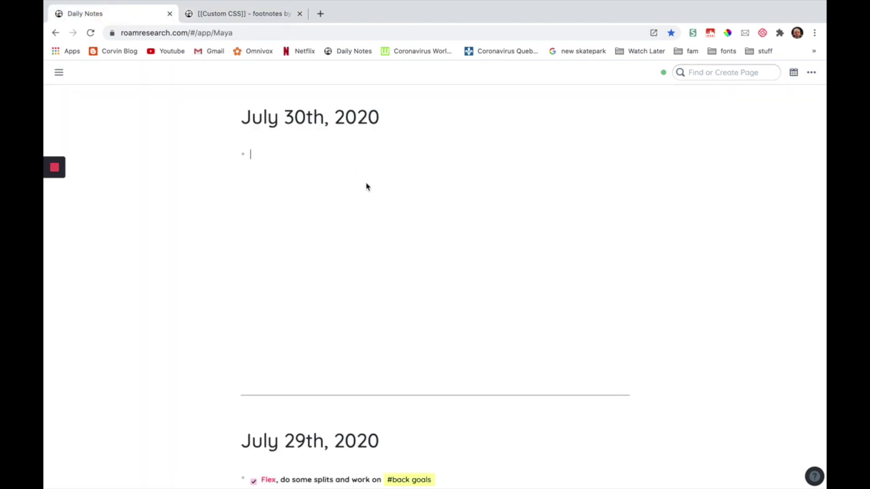
pyautogui.click(300, 14)
pyautogui.moveTo(59, 72)
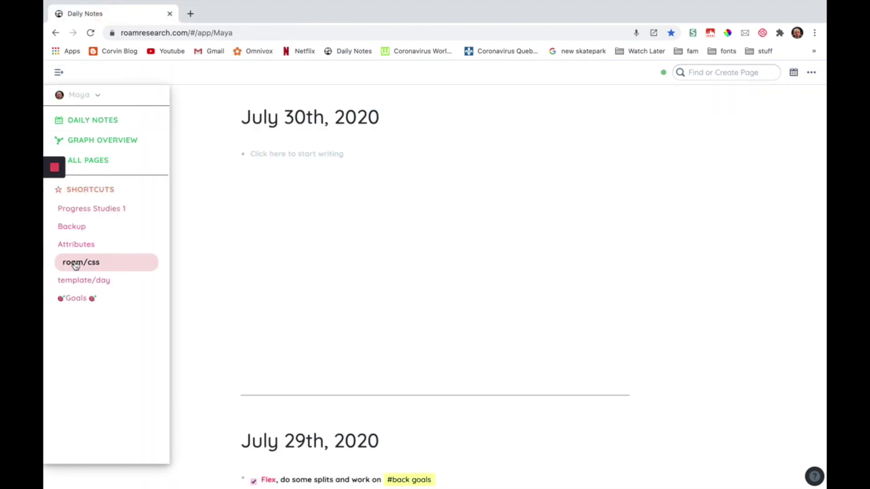
pyautogui.keyDown('shift'); pyautogui.click(76, 266); pyautogui.keyUp('shift')
pyautogui.press('super+shift+t')
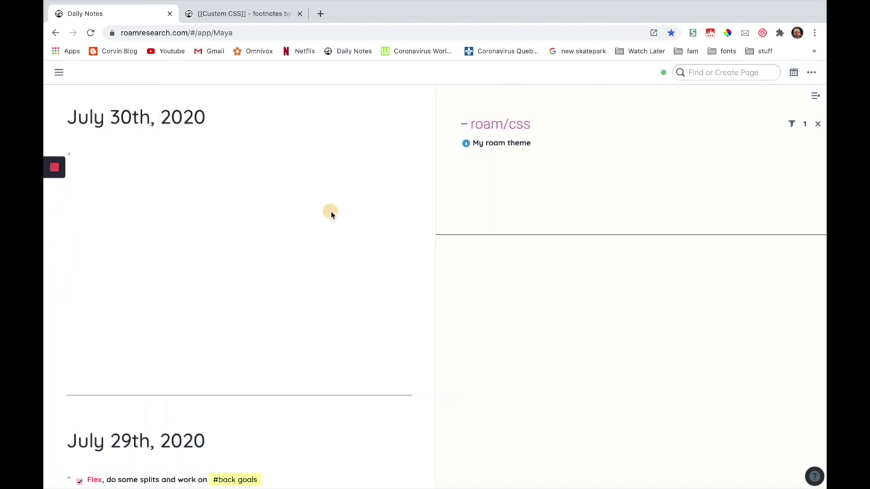
# Paste the Code block under 'My roam theme', delete '(use Stylus)', and close roam/css.
pyautogui.click(553, 142)
pyautogui.press('Return')
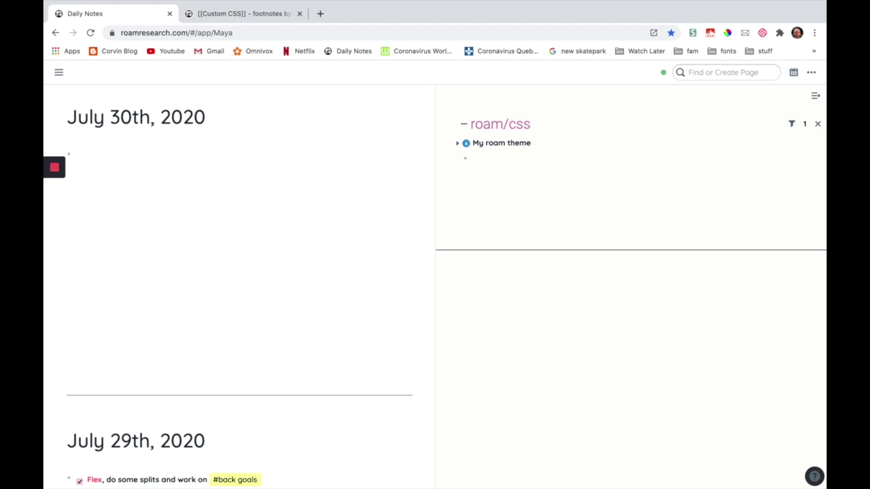
pyautogui.write('💾 Code (use **Stylus**):')
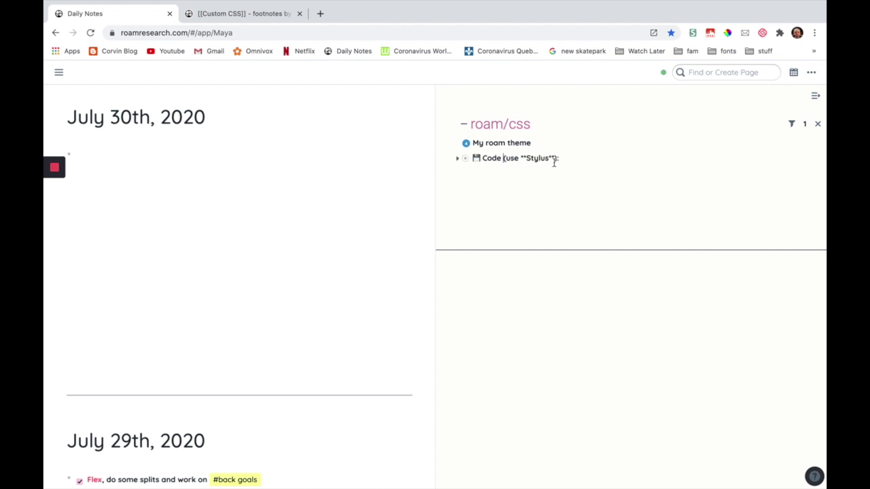
pyautogui.moveTo(558, 158); pyautogui.dragTo(502, 159)
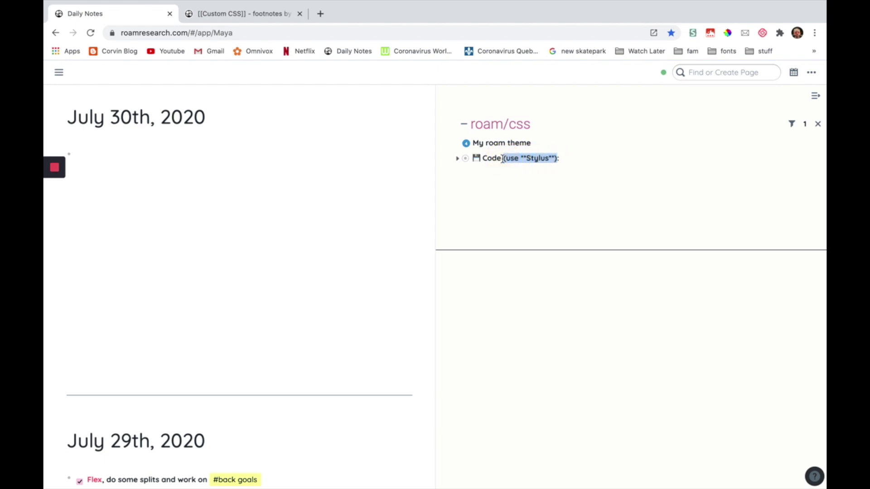
pyautogui.press('BackSpace')
pyautogui.click(539, 196)
pyautogui.click(815, 95)
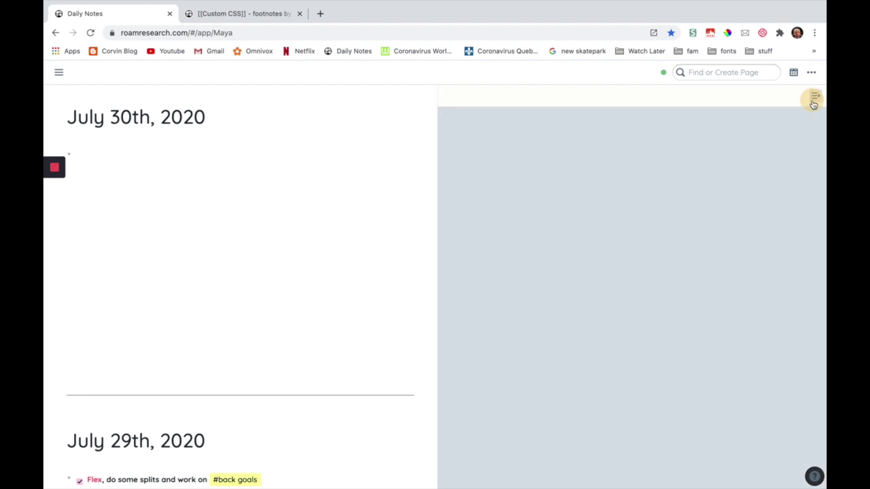
pyautogui.click(314, 152)
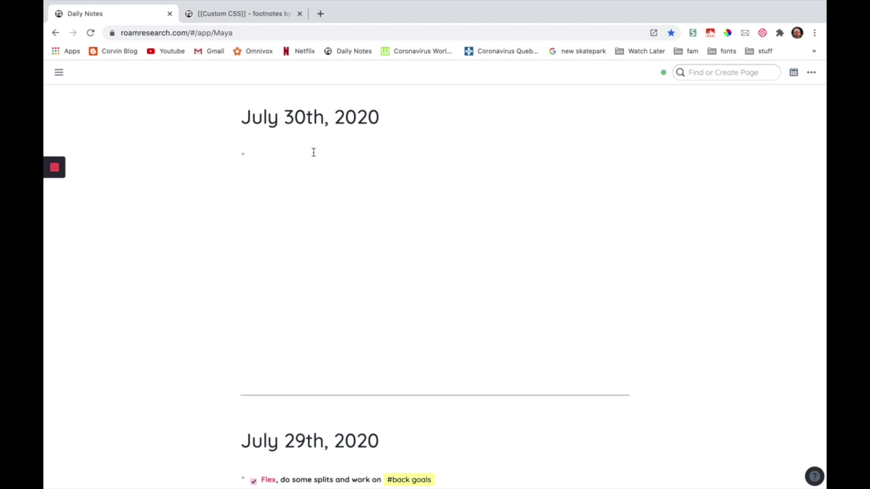
# Write the wax-seals-for-antique-looking-envelopes entry tagging two friends, linking yesterday, and fix 'realky' and 'antique0looking'.
pyautogui.write('m')
pyautogui.write('today we (me, #sofi and #corvin)')
pyautogui.write(' made some ')
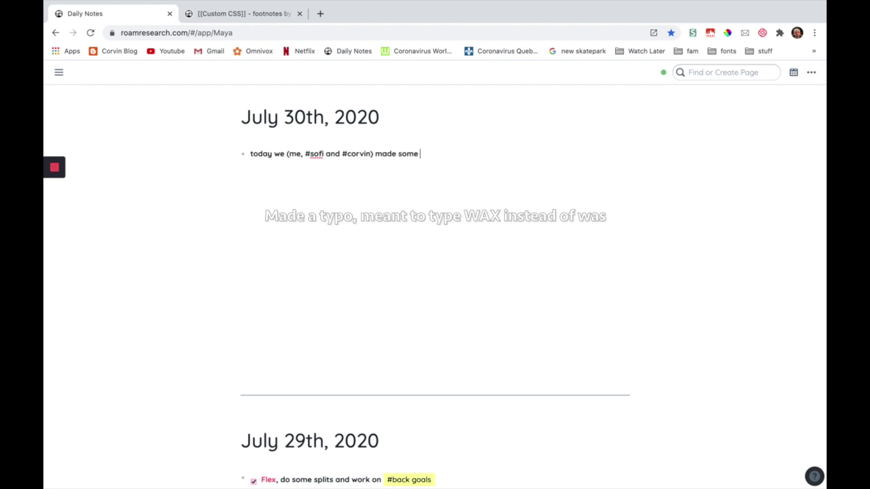
pyautogui.write('was seals for antique0looking envelopes. it was realky fun a')
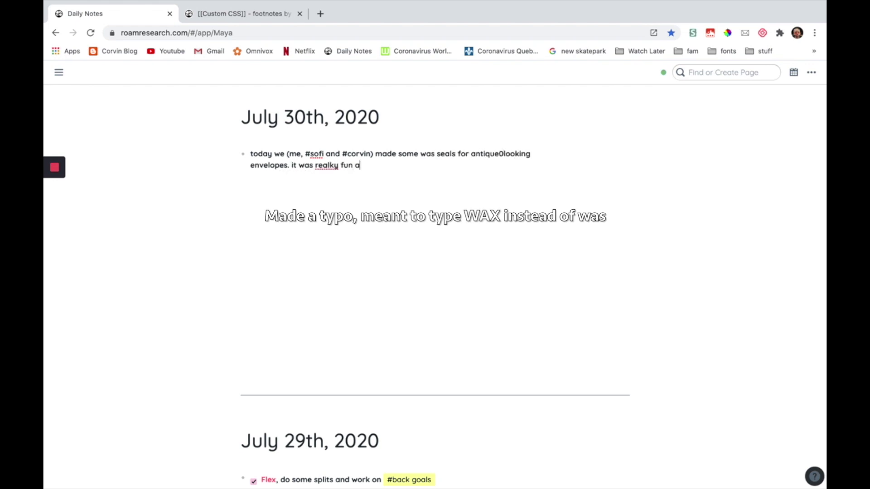
pyautogui.write('nd I think it really matched with the game we played /yeste')
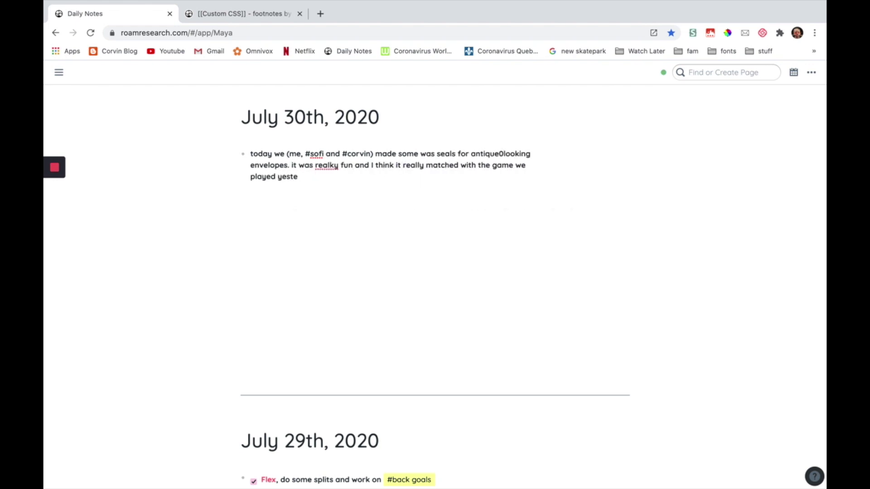
pyautogui.press('Return')
pyautogui.rightClick(327, 165)
pyautogui.click(345, 173)
pyautogui.click(366, 203)
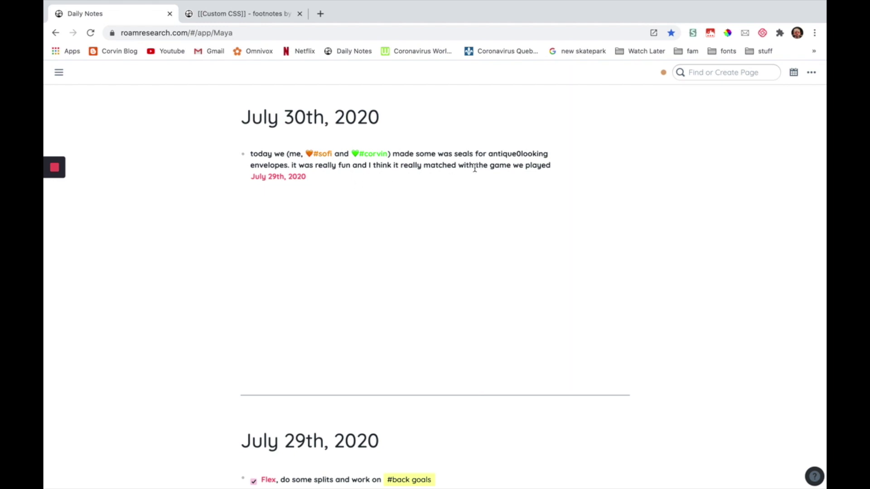
pyautogui.click(521, 155)
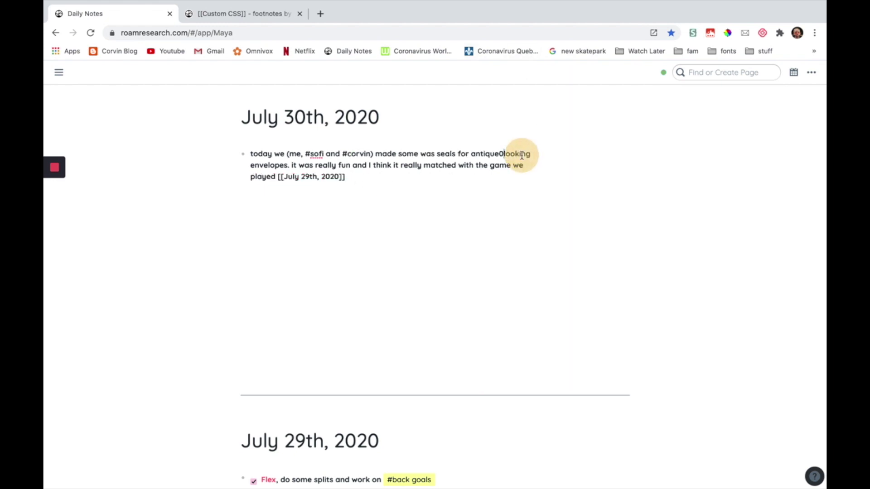
pyautogui.press('BackSpace')
pyautogui.write('-')
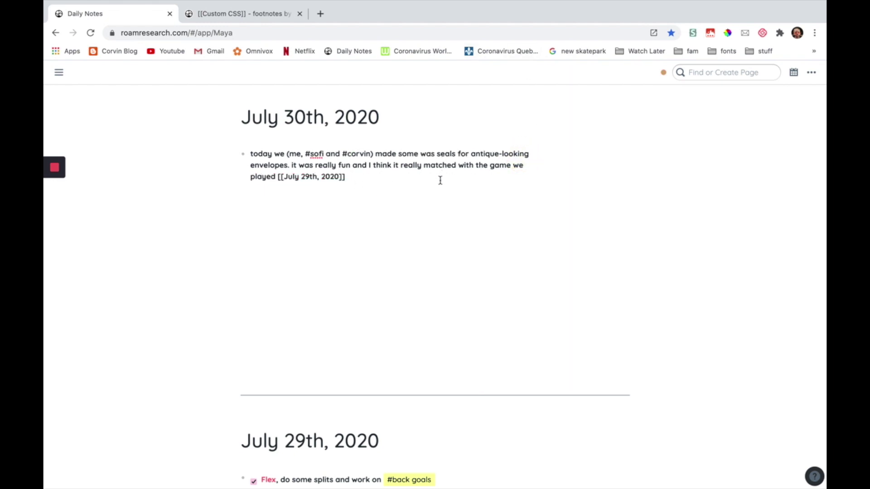
pyautogui.click(411, 222)
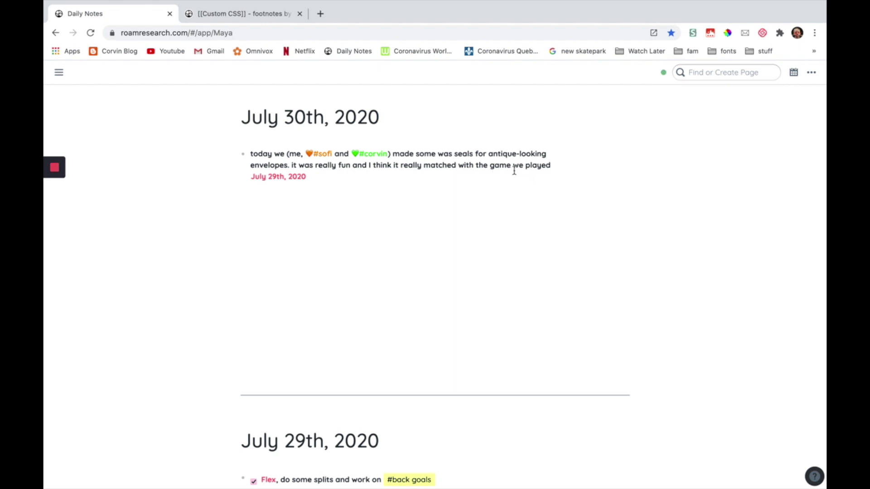
# Insert '#ref' after 'matched' followed by a block reference to the play [[witches]] block.
pyautogui.scroll(-3, 421, 198)
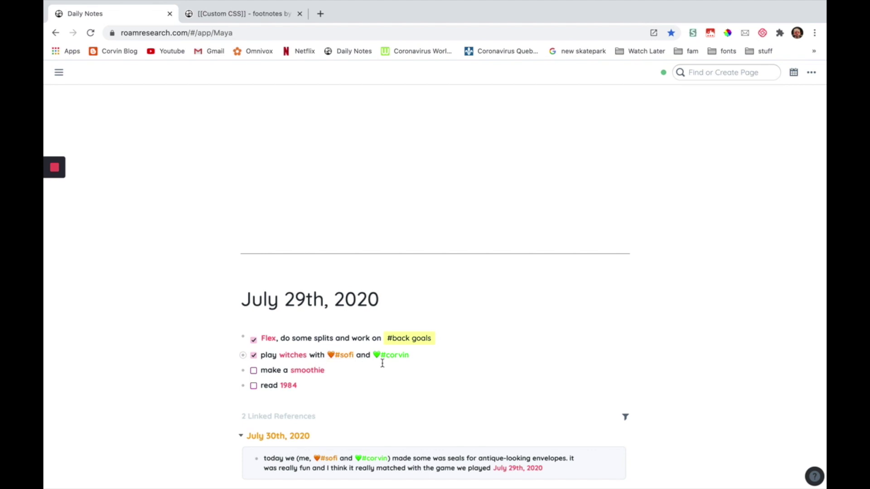
pyautogui.scroll(3, 437, 350)
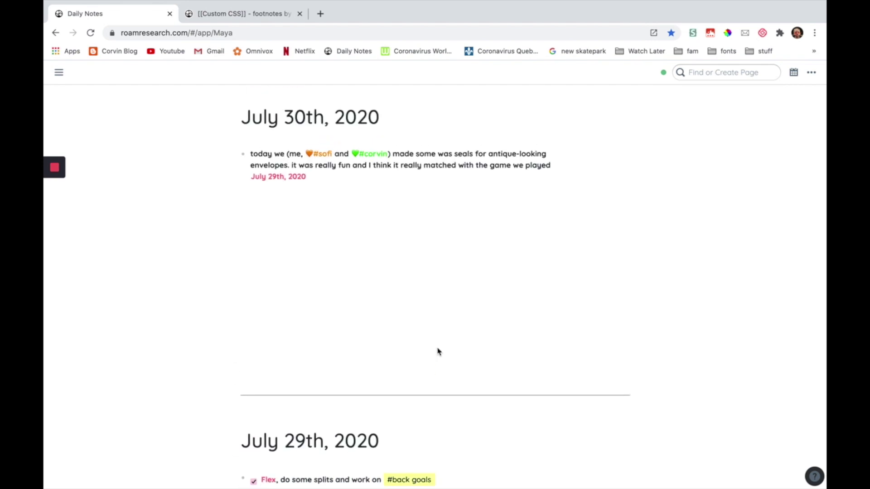
pyautogui.click(460, 165)
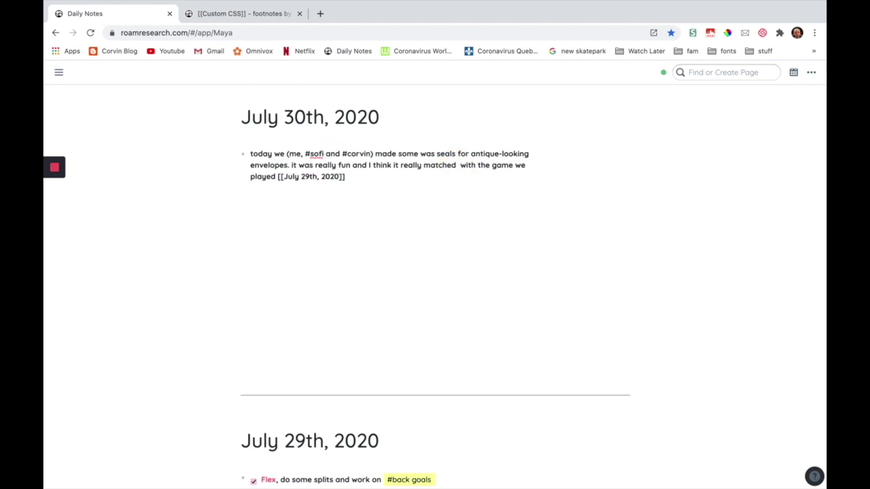
pyautogui.write('#ref')
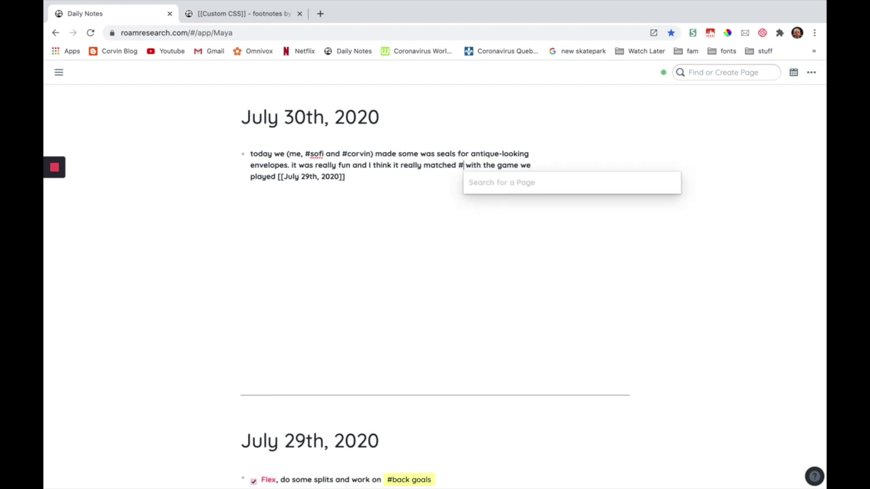
pyautogui.press('Return')
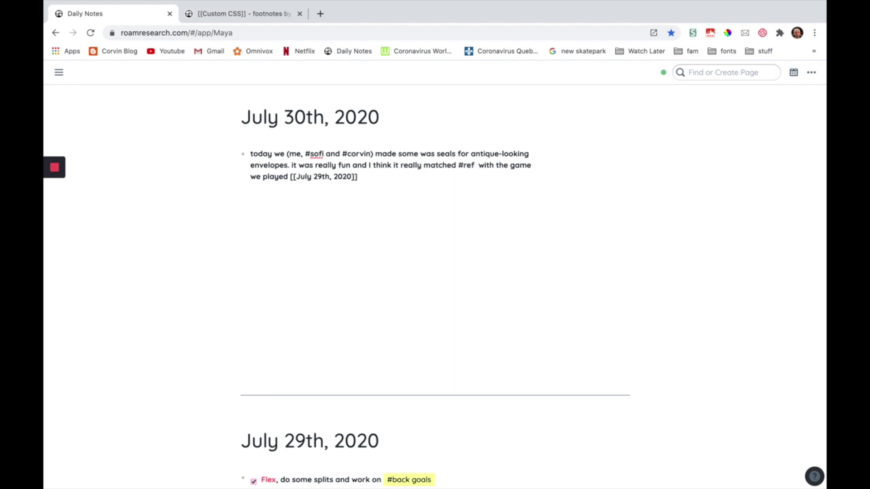
pyautogui.write('((')
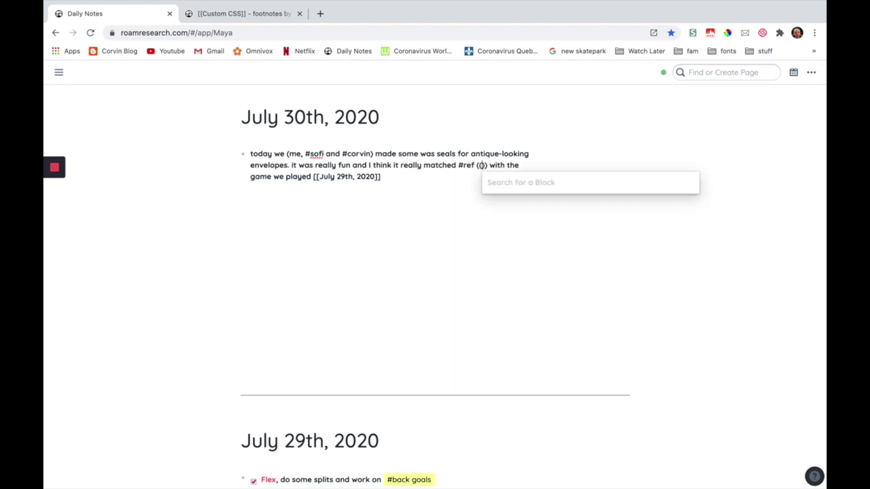
pyautogui.write('play witc')
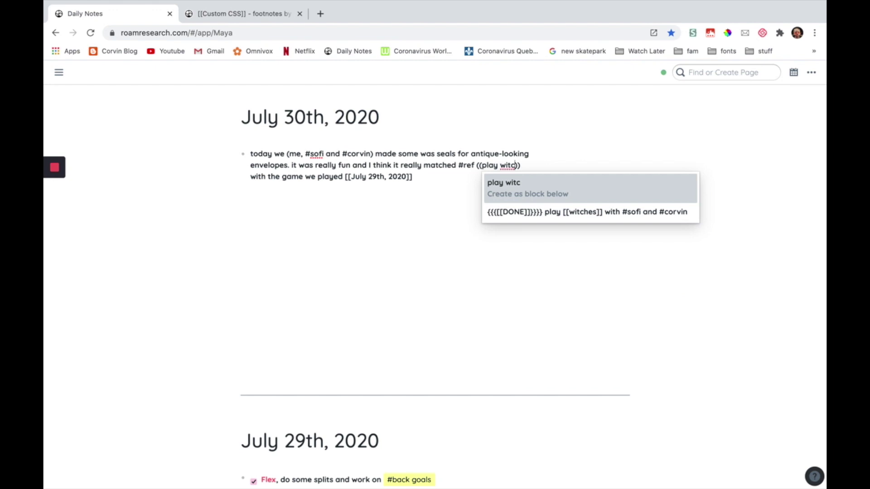
pyautogui.press('Down')
pyautogui.press('Return')
pyautogui.click(555, 294)
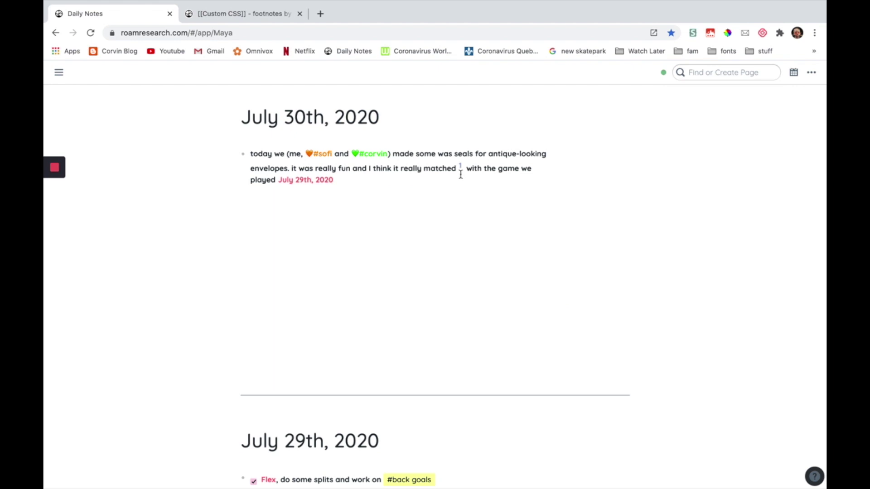
# Check the rendered superscript footnote and view the entry's raw text.
pyautogui.moveTo(461, 168)
pyautogui.click(470, 168)
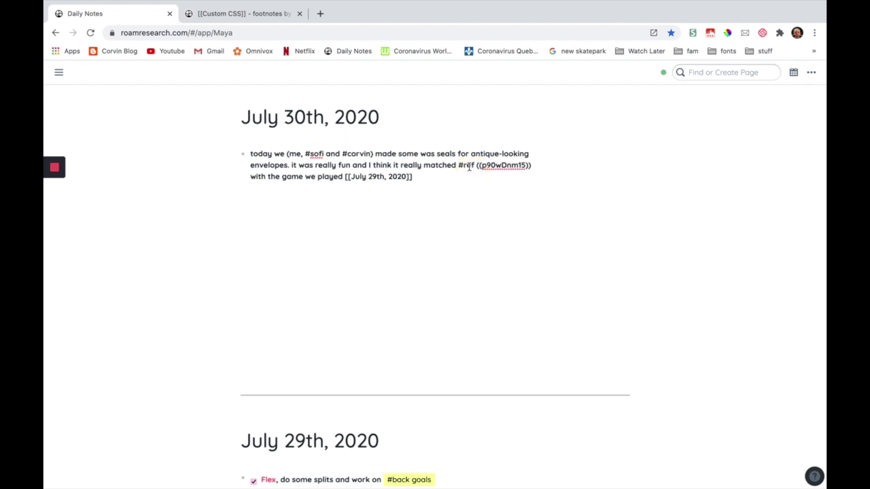
pyautogui.click(482, 196)
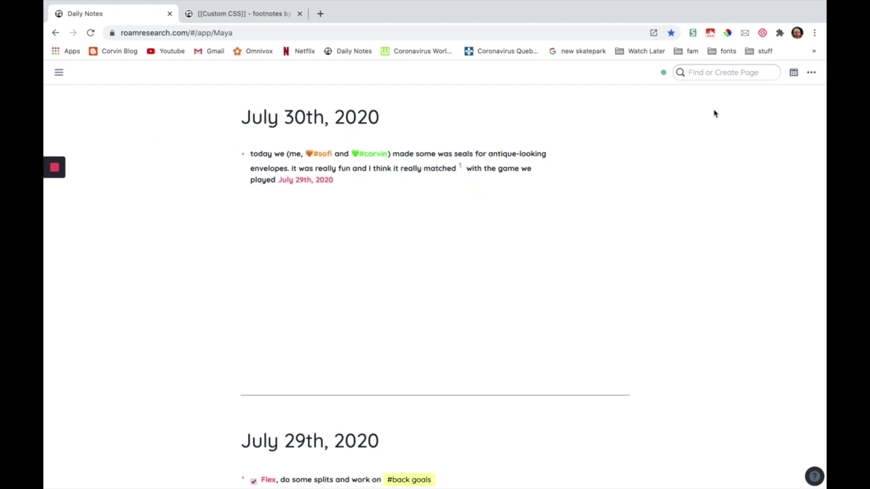
# Open roam/css in the right sidebar, expand its Code block, and change line 9's data-tag 'ref' to 'x'.
pyautogui.click(807, 80)
pyautogui.click(776, 98)
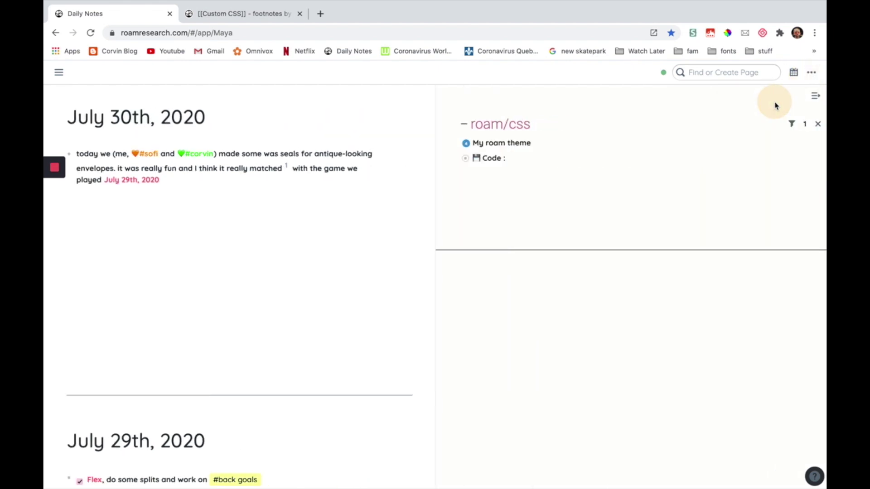
pyautogui.click(458, 159)
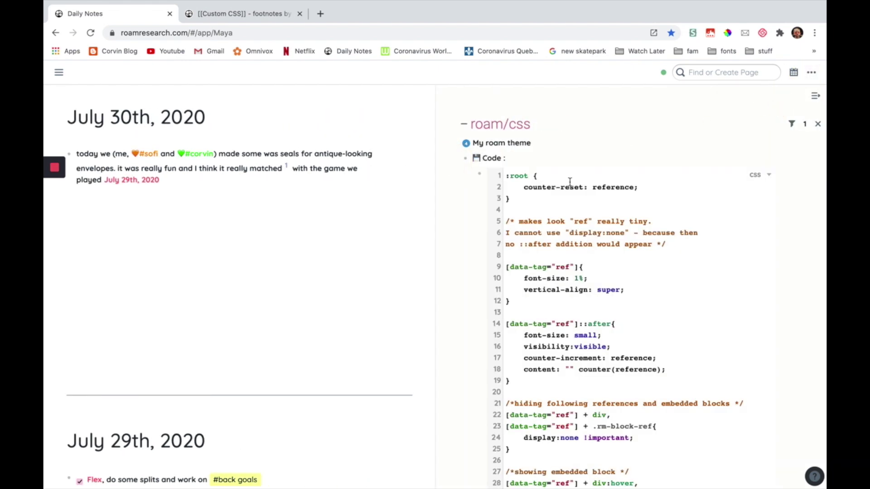
pyautogui.doubleClick(562, 267)
pyautogui.write('x')
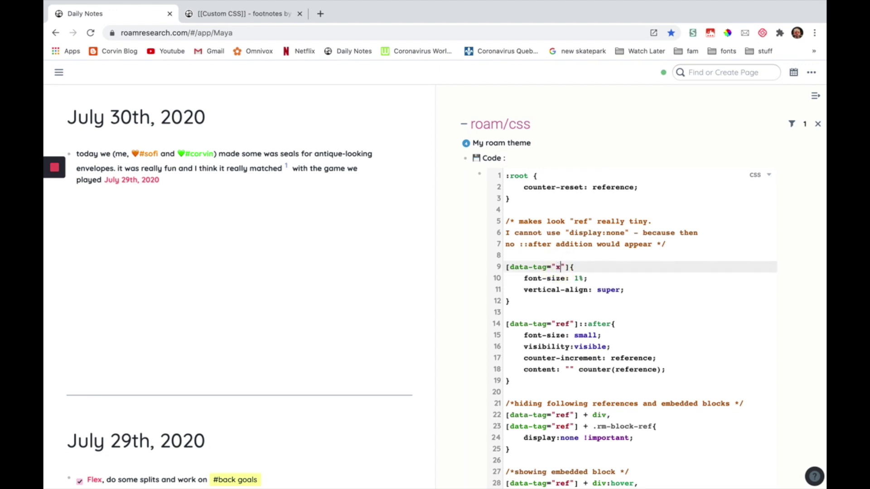
# Change the data-tag 'ref' to 'x' on lines 14, 22 and 23.
pyautogui.click(566, 324)
pyautogui.doubleClick(567, 324)
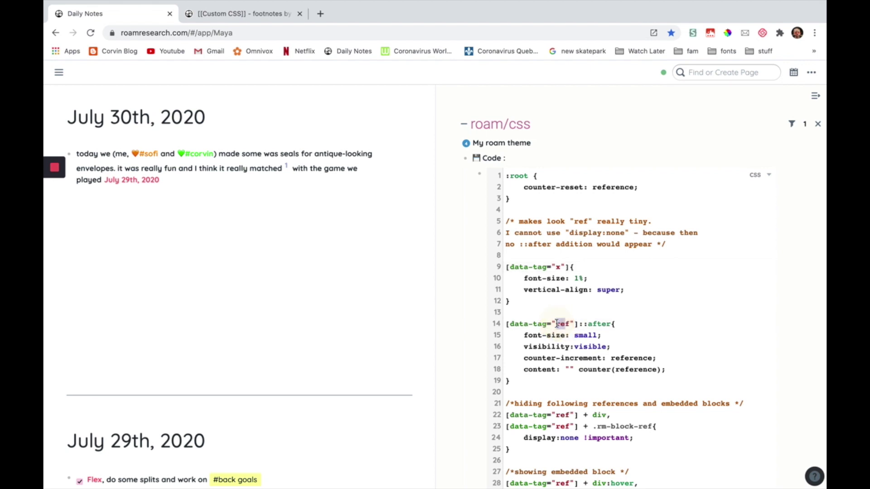
pyautogui.press('BackSpace')
pyautogui.write('x')
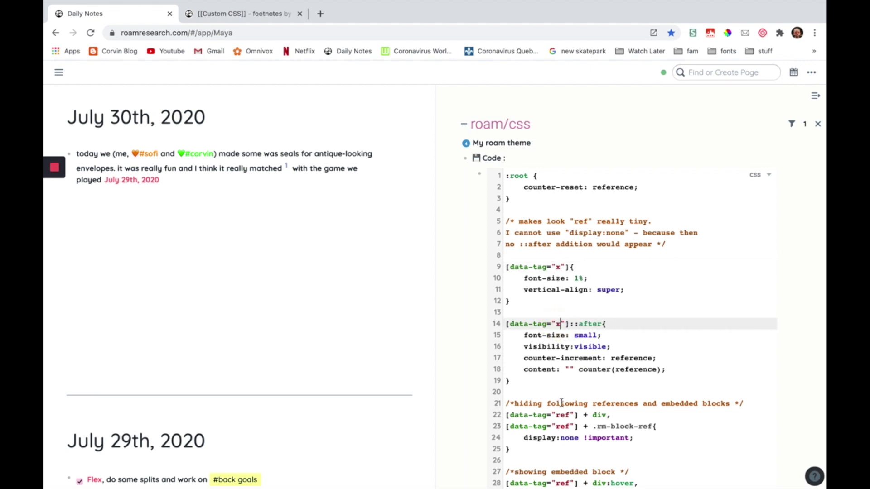
pyautogui.doubleClick(567, 415)
pyautogui.press('BackSpace')
pyautogui.write('x')
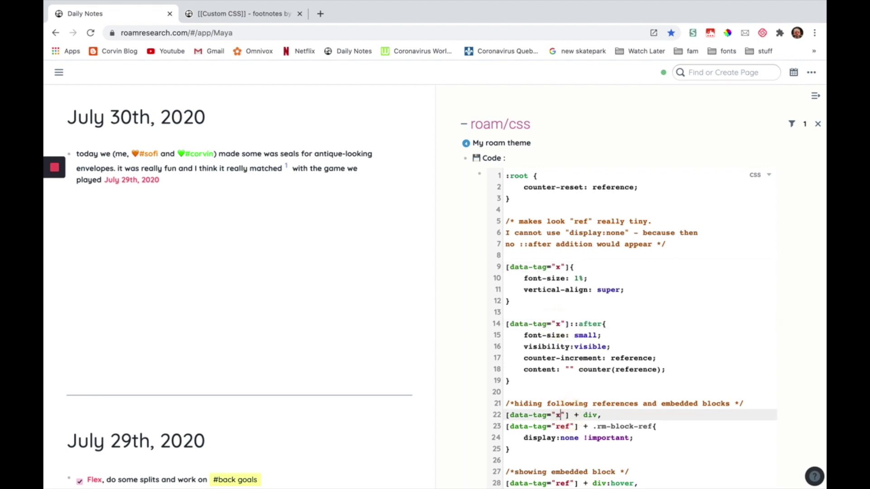
pyautogui.scroll(-3, 569, 408)
pyautogui.doubleClick(564, 334)
pyautogui.write('x')
# Retag the remaining 'ref' selectors, including the showing-references and fancy pin rules, to 'x'.
pyautogui.doubleClick(566, 391)
pyautogui.write('x')
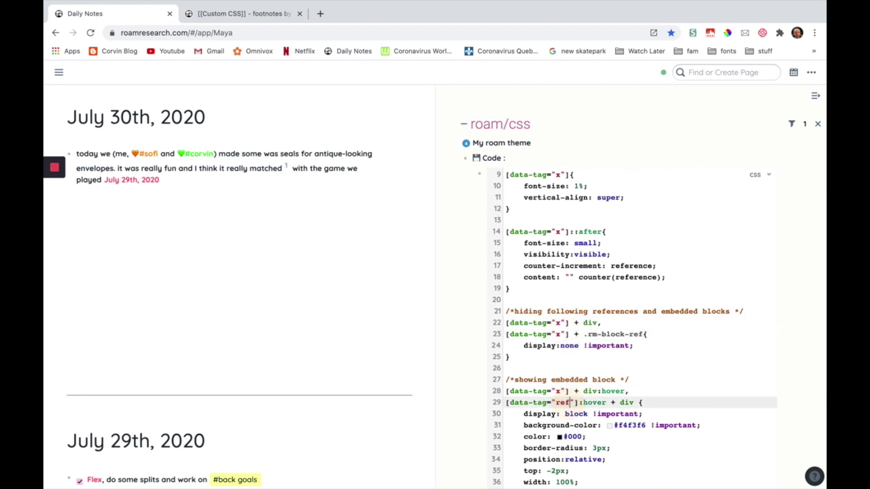
pyautogui.write('x')
pyautogui.scroll(-4, 566, 402)
pyautogui.doubleClick(564, 380)
pyautogui.write('x')
pyautogui.doubleClick(564, 391)
pyautogui.write('x')
pyautogui.scroll(-3, 564, 391)
pyautogui.doubleClick(564, 396)
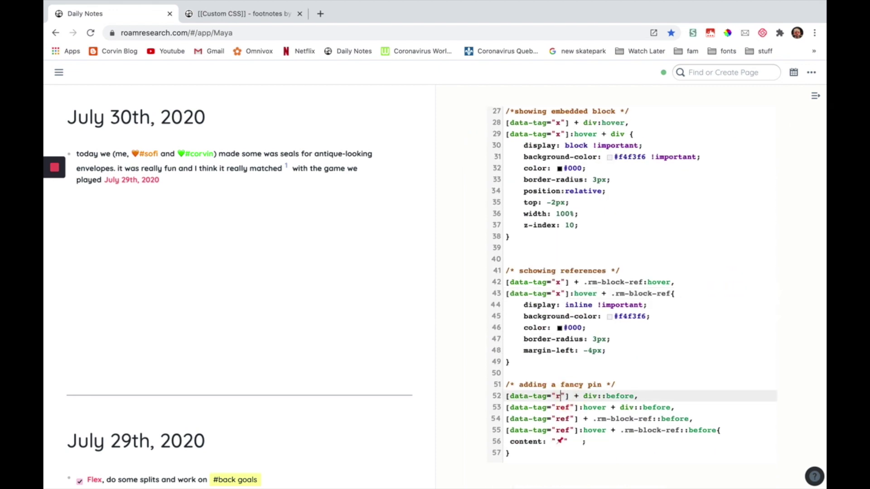
pyautogui.write('x')
pyautogui.doubleClick(564, 407)
pyautogui.write('x')
pyautogui.doubleClick(564, 418)
pyautogui.write('x')
pyautogui.doubleClick(564, 430)
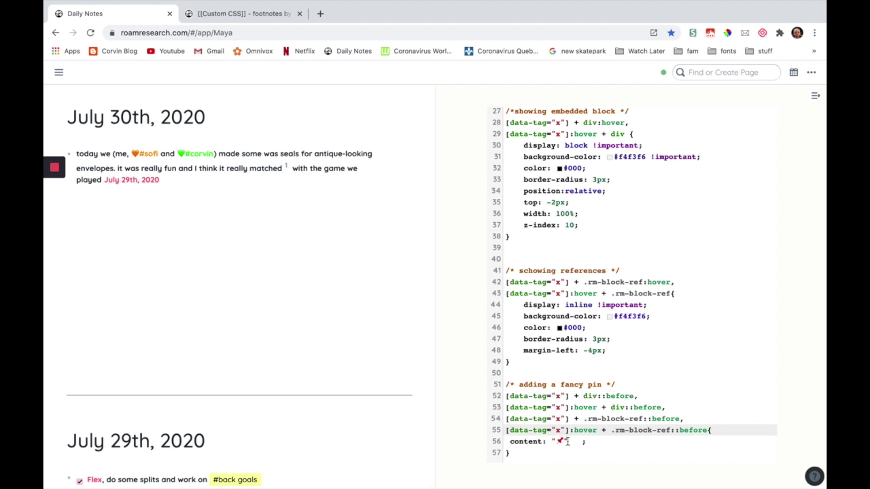
# Swap the pin emoji in line 56's content rule for the smiling face with hearts emoji.
pyautogui.doubleClick(562, 442)
pyautogui.press('BackSpace')
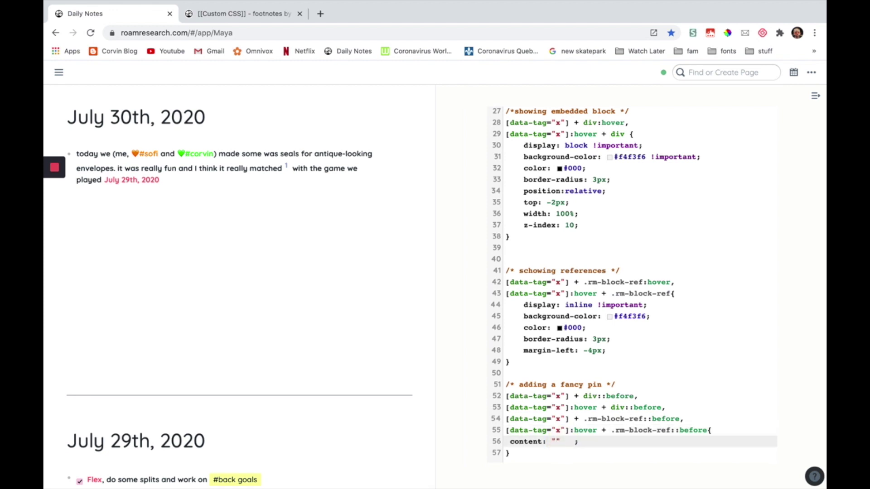
pyautogui.press('ctrl+super+space')
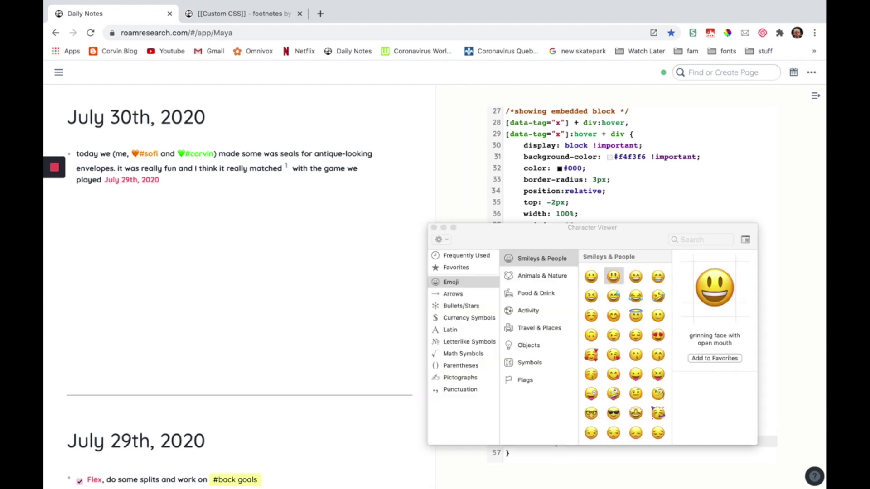
pyautogui.doubleClick(591, 354)
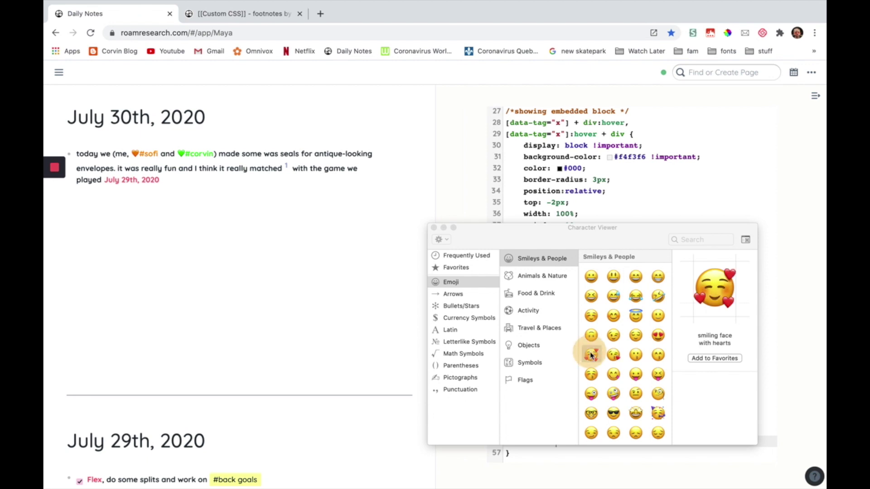
pyautogui.click(433, 227)
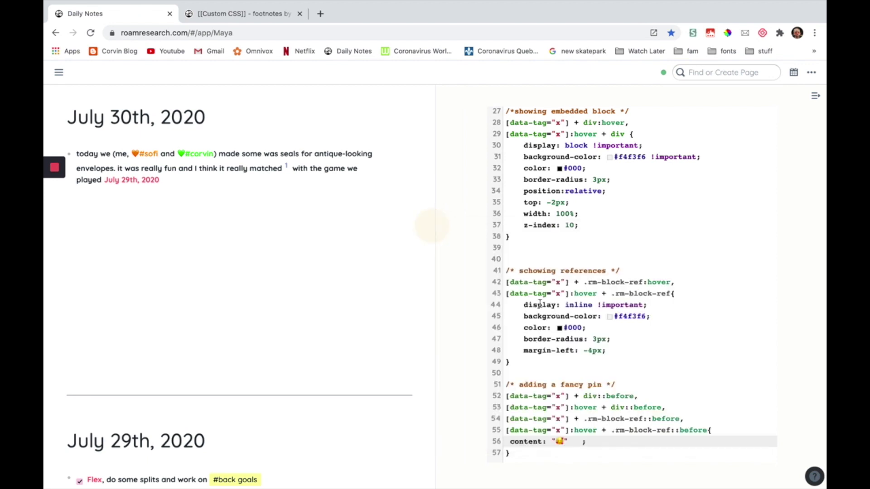
pyautogui.click(611, 455)
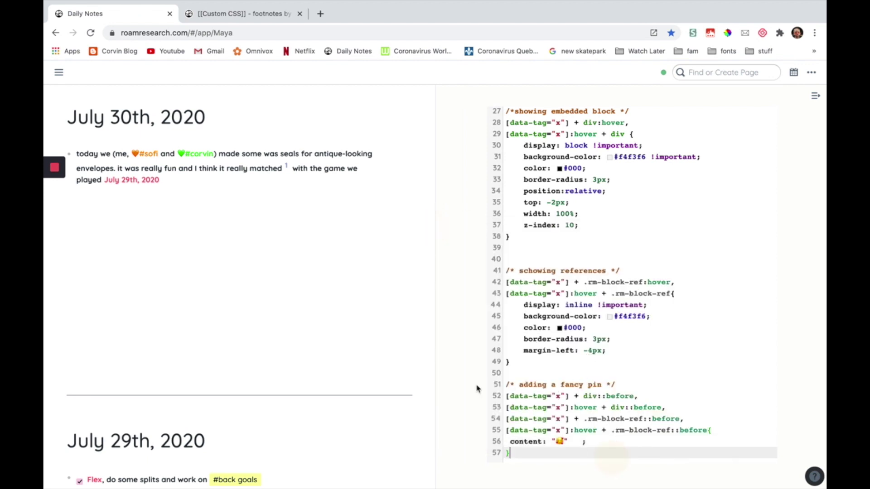
pyautogui.click(460, 299)
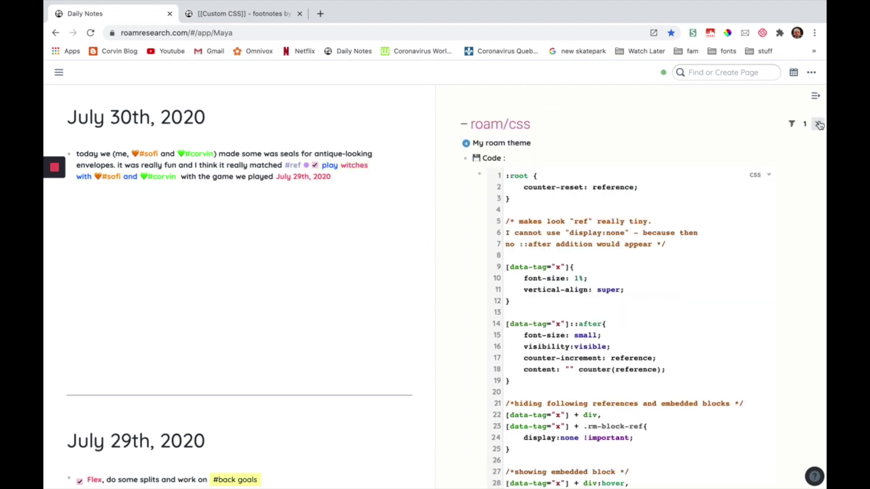
# Close roam/css and retag the July 30th footnote from #ref to #x so it previews the witches block.
pyautogui.click(815, 96)
pyautogui.click(510, 180)
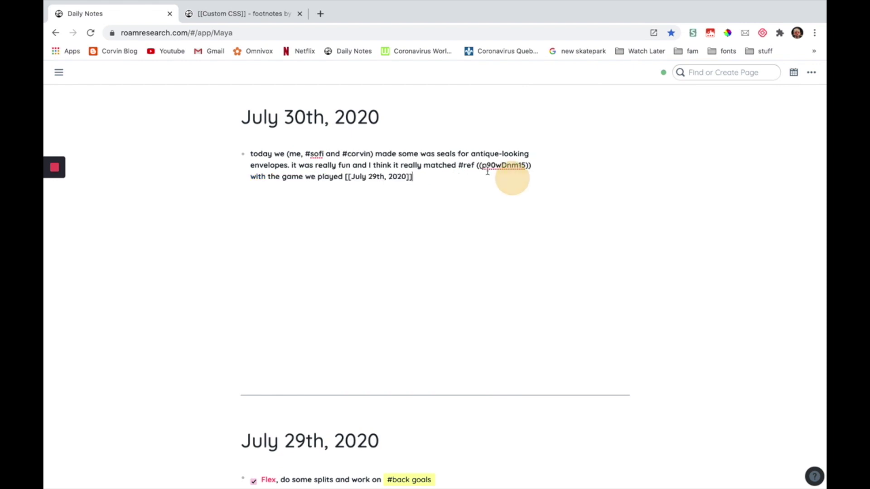
pyautogui.click(475, 165)
pyautogui.press('BackSpace')
pyautogui.press('BackSpace')
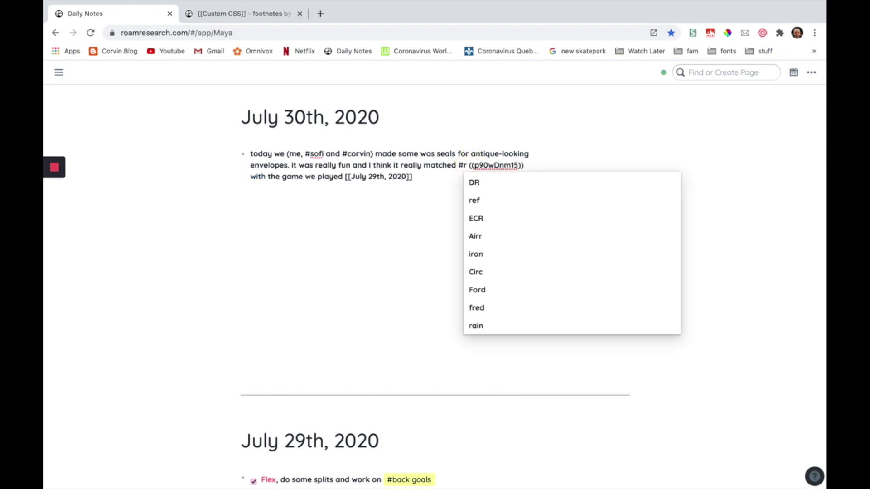
pyautogui.press('BackSpace')
pyautogui.click(435, 217)
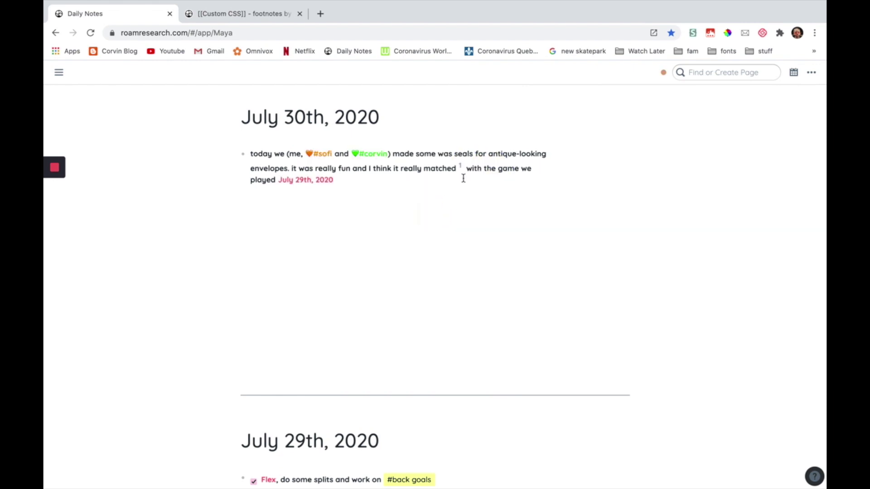
pyautogui.moveTo(460, 169)
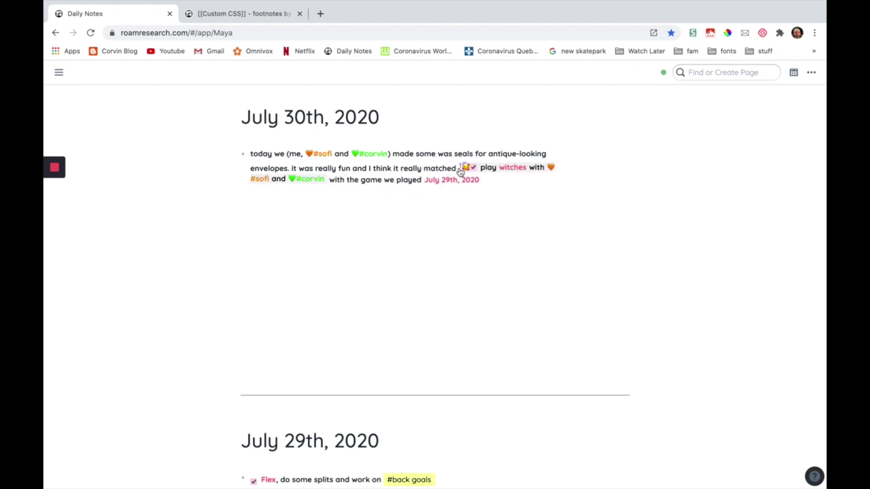